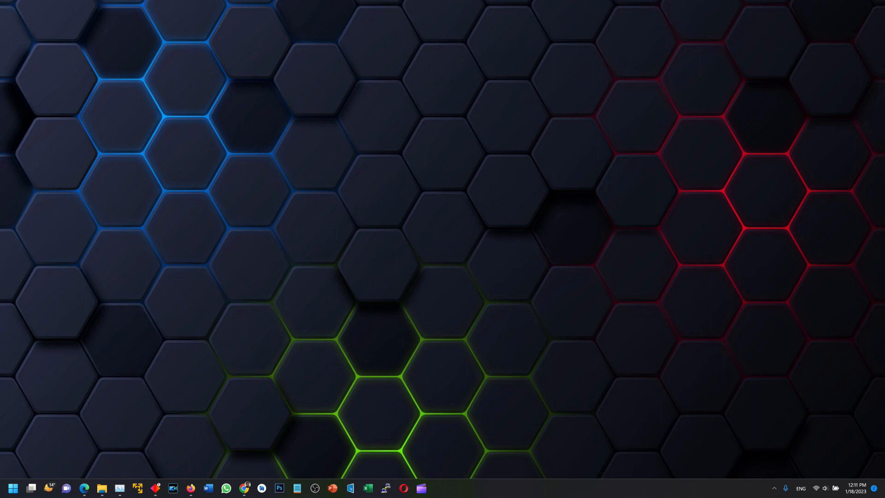
Step: Maximize the browser window, search the web for androidstudio, and open the official Android Studio download page
left_click_drag(432, 82, 354, 40)
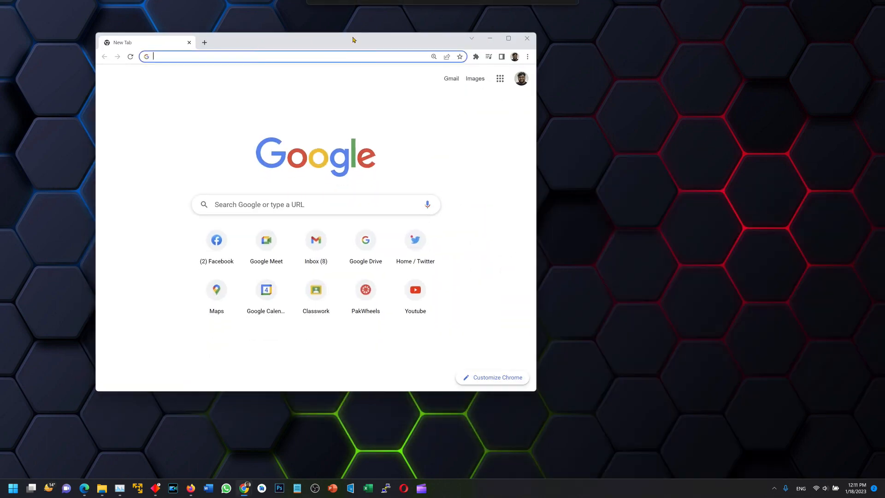
left_click(508, 40)
left_click(183, 23)
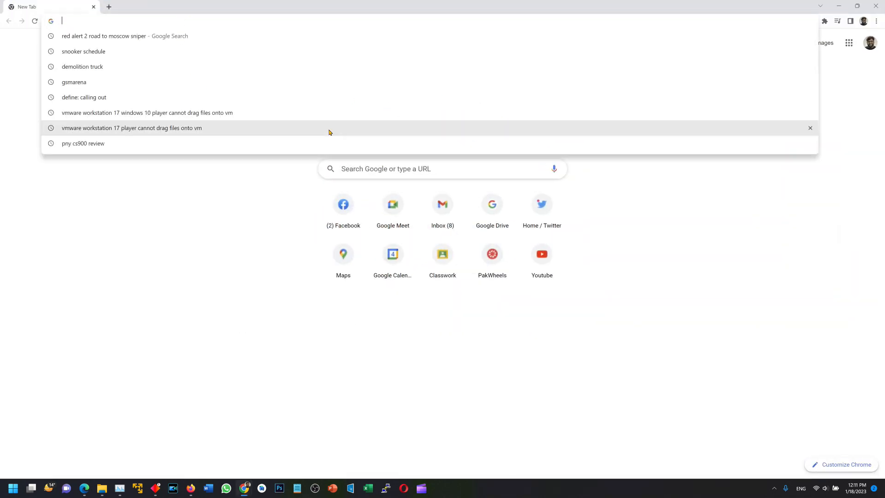
type("androidstudio")
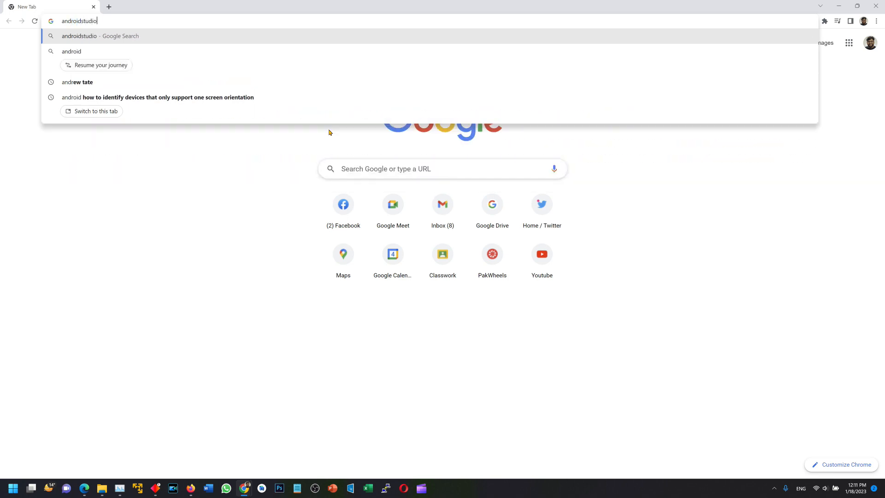
key("Return")
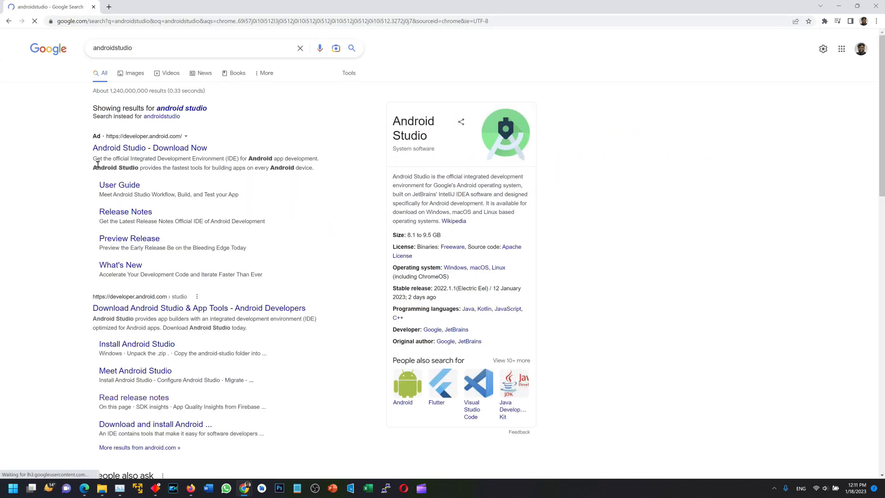
left_click(150, 156)
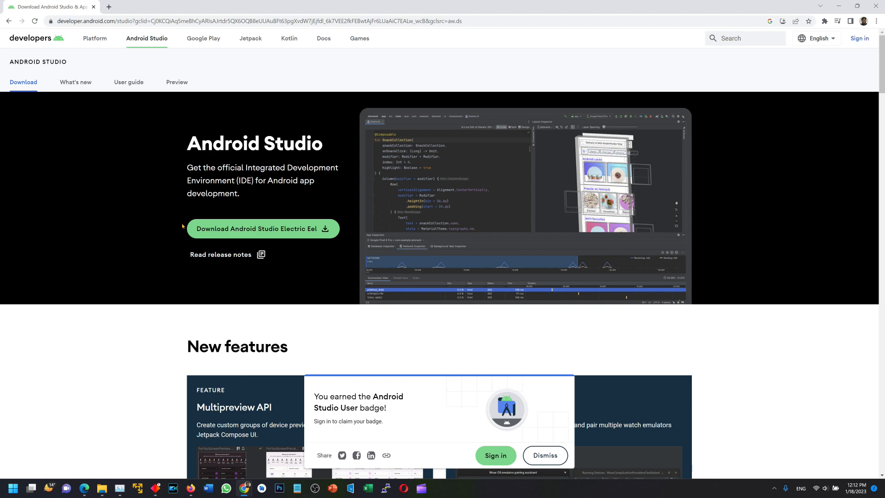
Step: Accept the terms and conditions and download Android Studio Electric Eel 2022.1.1 for Windows, dismissing the badge notification
left_click(196, 229)
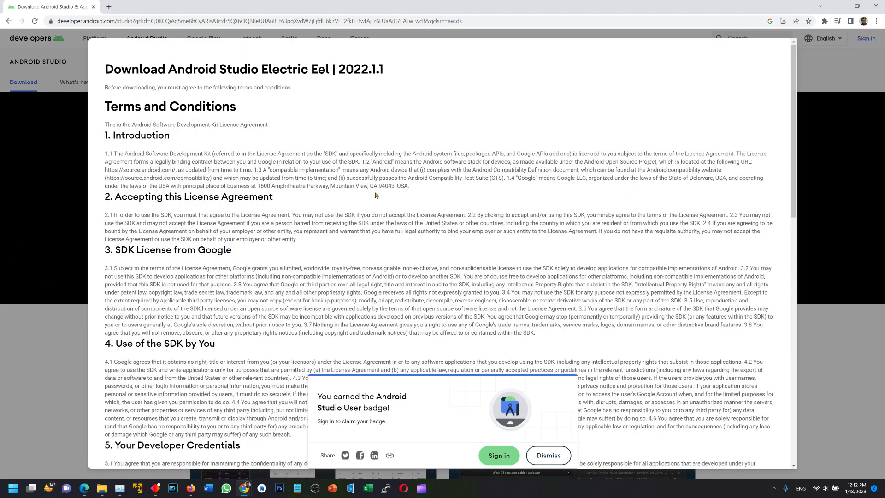
left_click(549, 455)
scroll(316, 225, "down", 15)
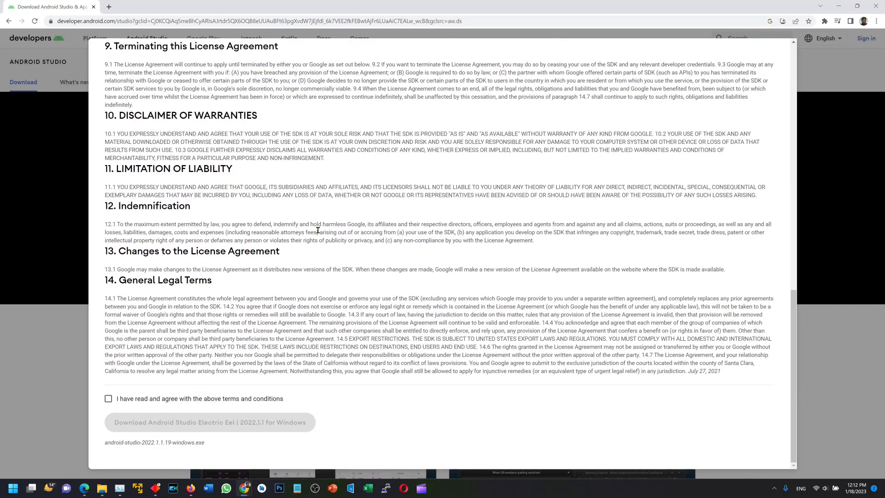
left_click(109, 398)
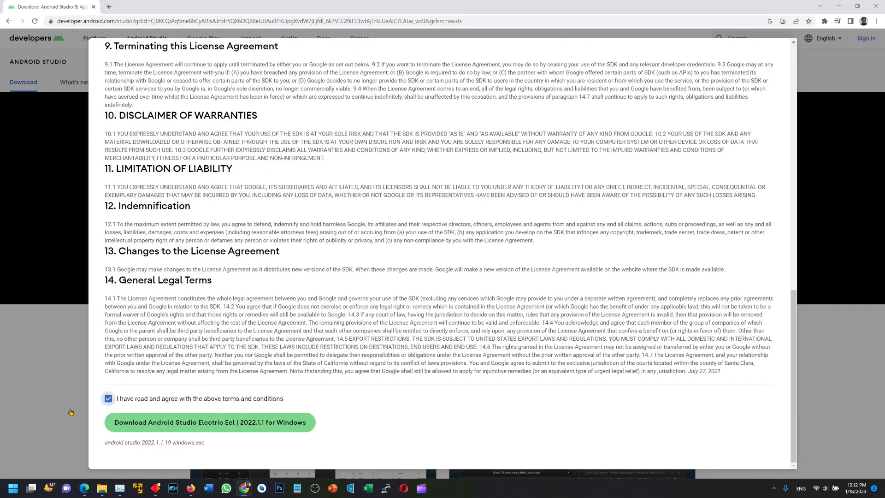
left_click(158, 426)
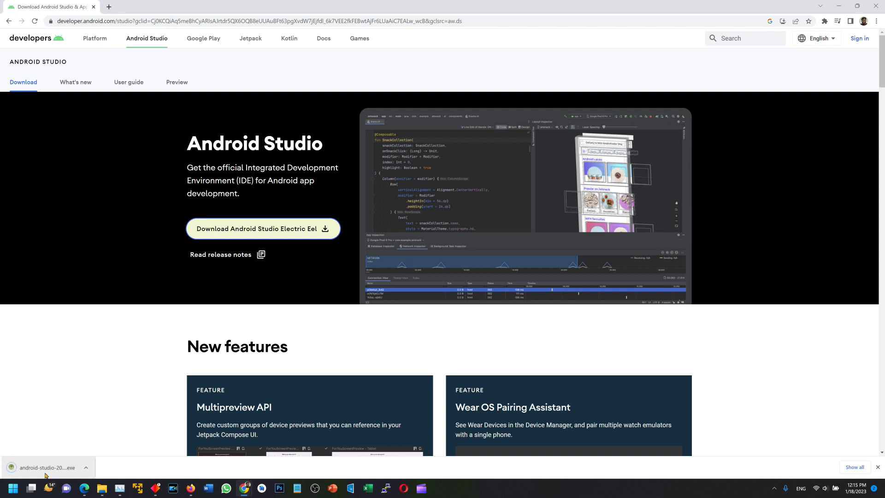
Step: Run the downloaded Android Studio installer with permission to make changes, and dismiss the duplicate permission request and its error
left_click(59, 469)
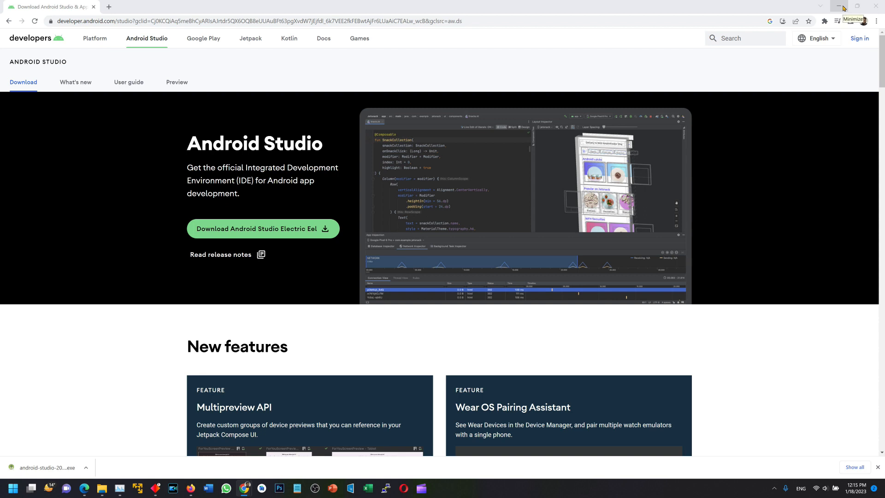
left_click(44, 474)
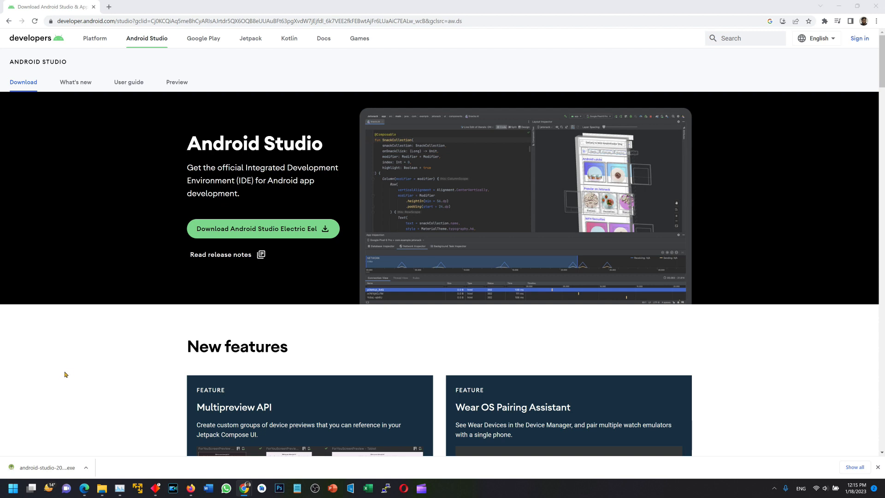
left_click(51, 467)
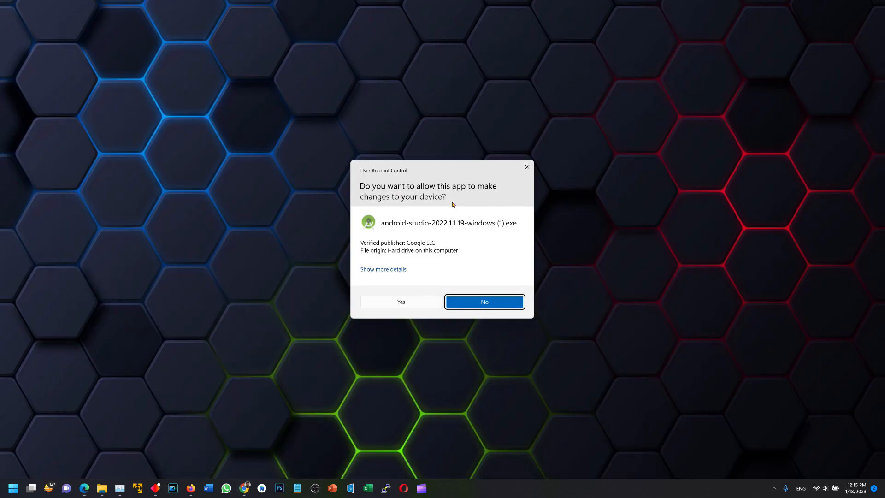
left_click(398, 306)
left_click_drag(433, 168, 592, 186)
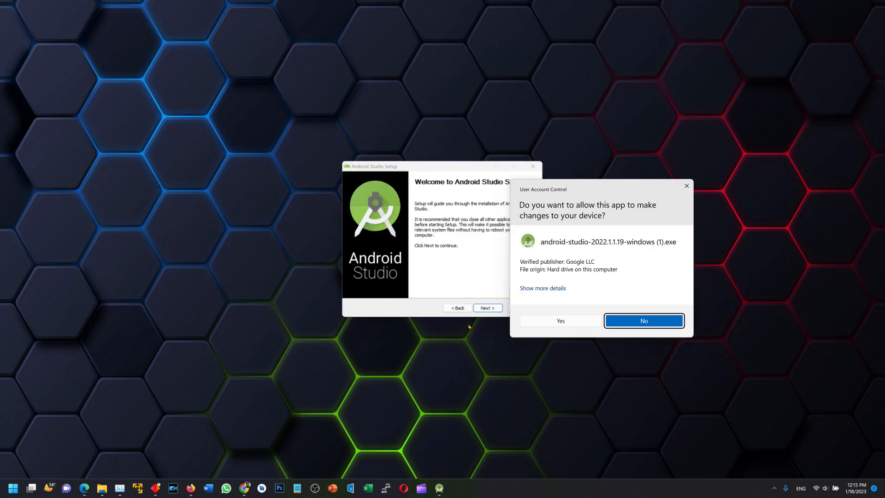
left_click(686, 186)
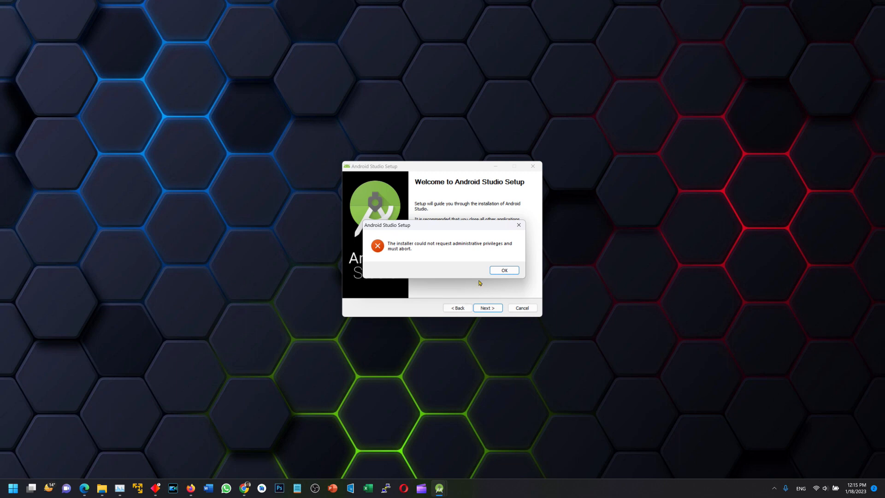
left_click(504, 270)
left_click_drag(399, 178, 411, 154)
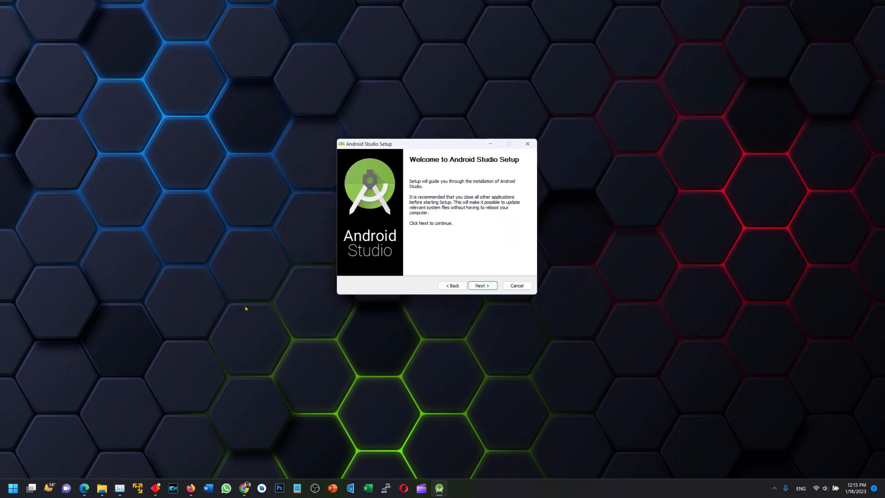
Step: Install Android Studio with the Android Virtual Device component in C:\Program Files\Android\Android Studio, accepting the default setup options
left_click(479, 287)
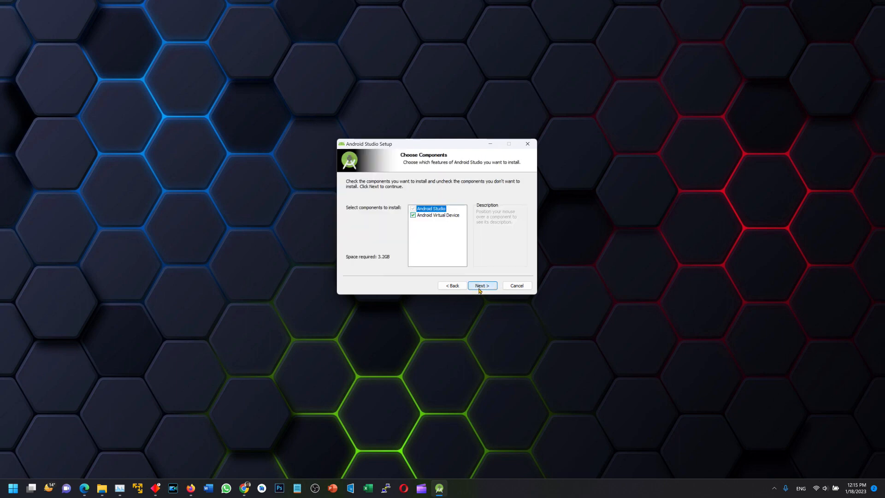
mouse_move(454, 211)
left_click(482, 286)
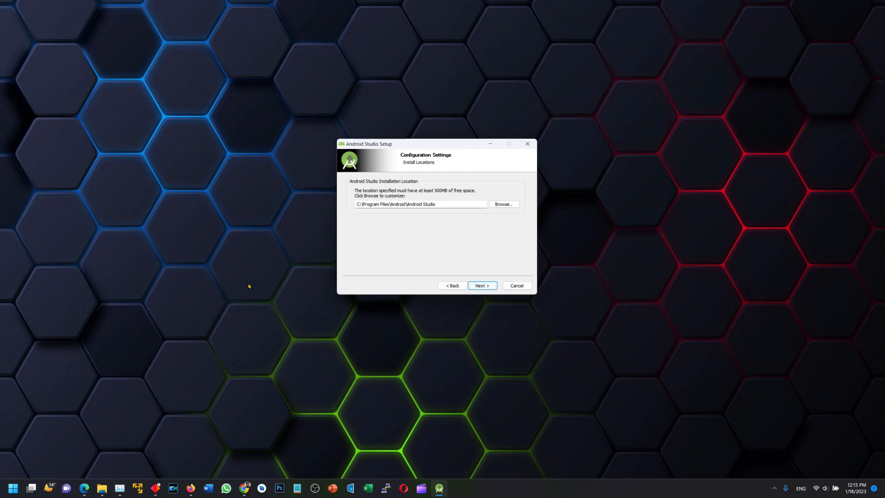
left_click(479, 285)
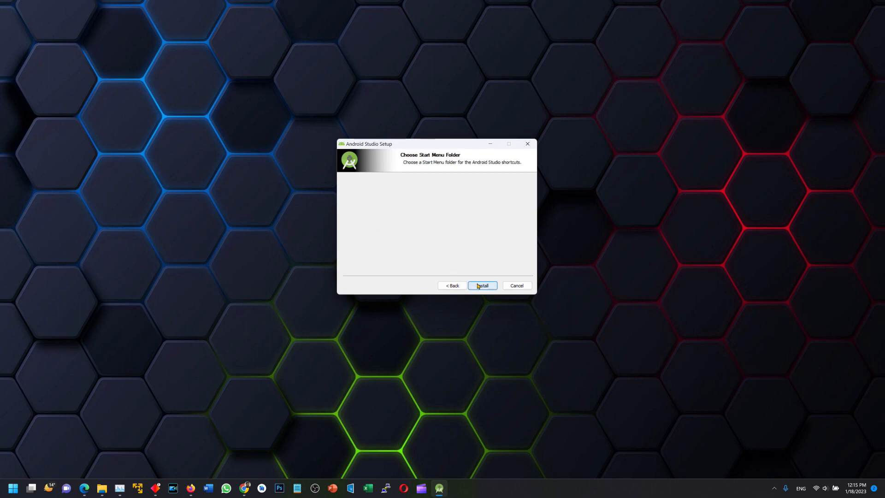
left_click(481, 286)
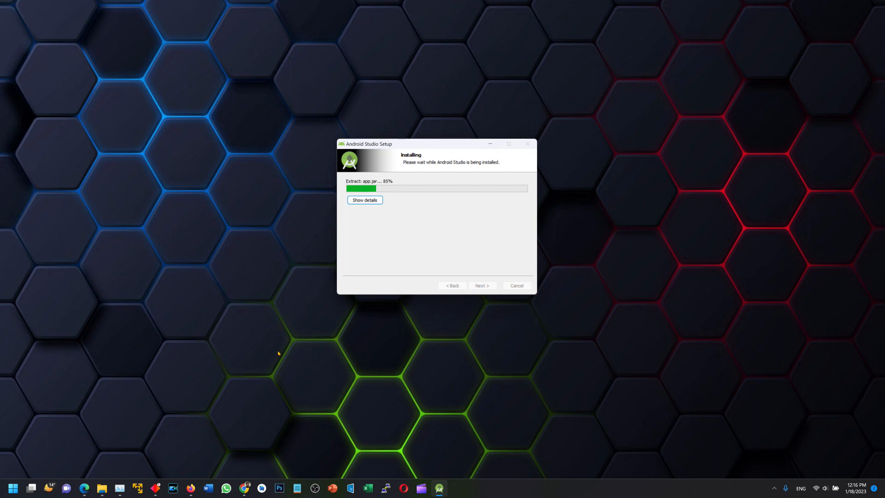
Step: Show the installation details, finish the setup with Android Studio set to start, and decline sending usage statistics to Google
left_click(375, 200)
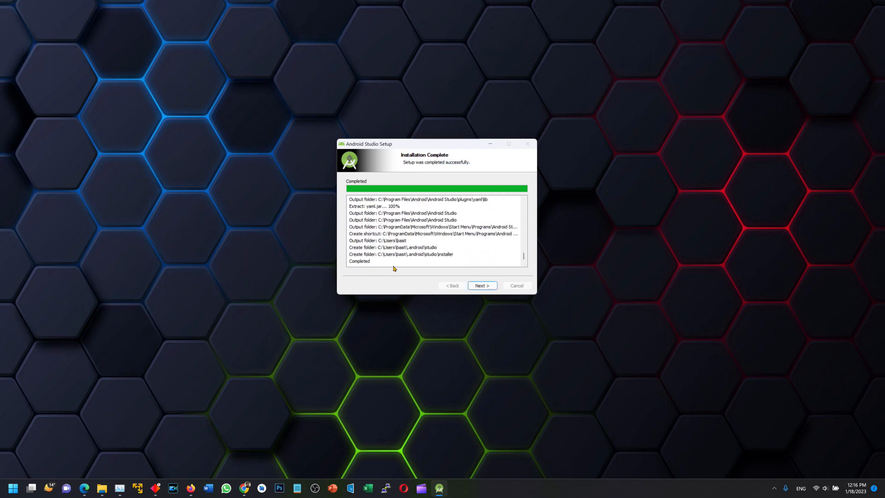
left_click(479, 285)
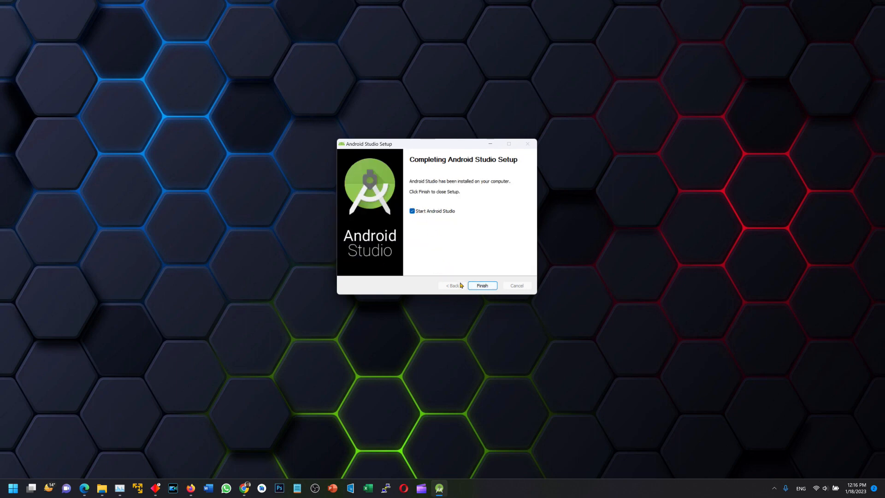
left_click(479, 285)
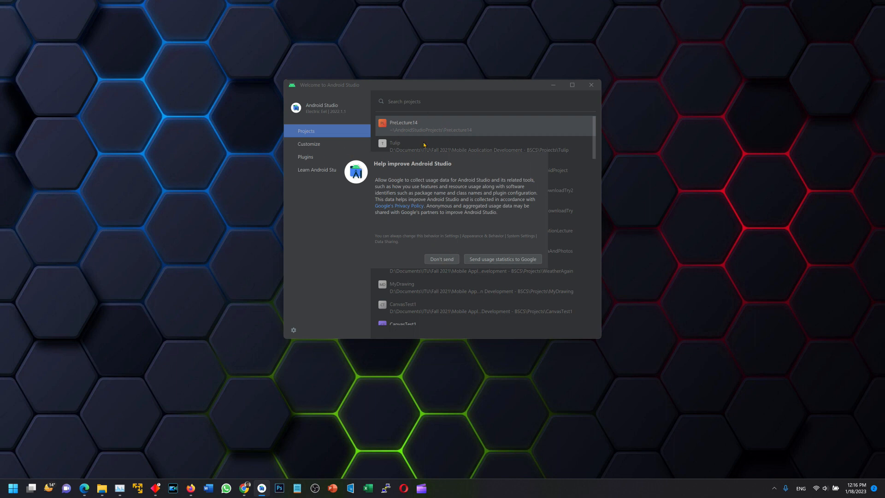
left_click(429, 258)
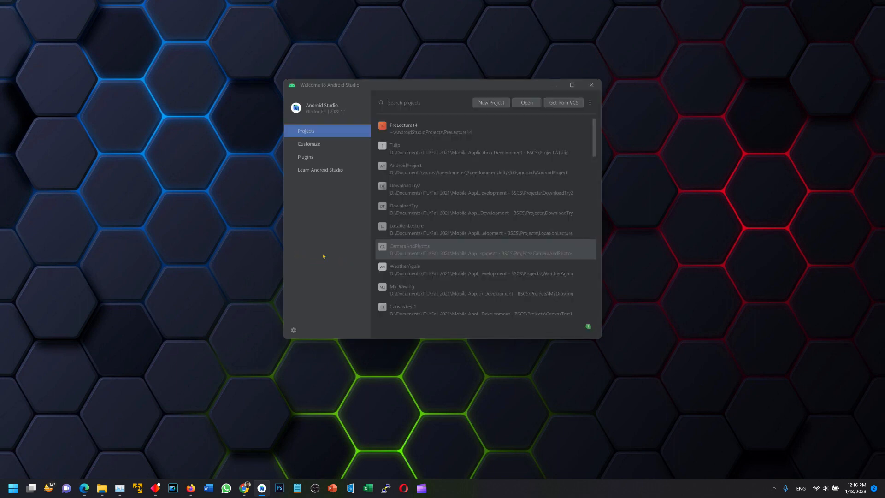
Step: Start a new project, browse the device template categories, and choose the Empty Activity template for Phone and Tablet
left_click(490, 106)
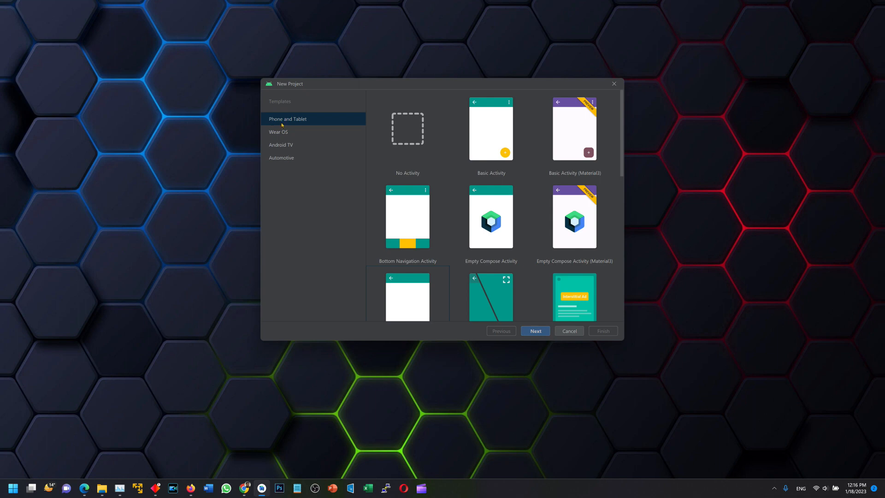
scroll(470, 159, "down", 3)
scroll(415, 160, "up", 3)
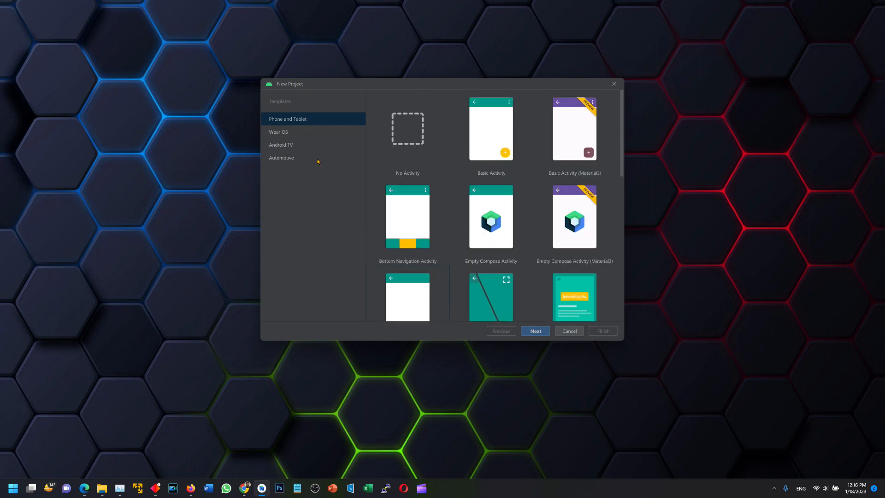
left_click(274, 133)
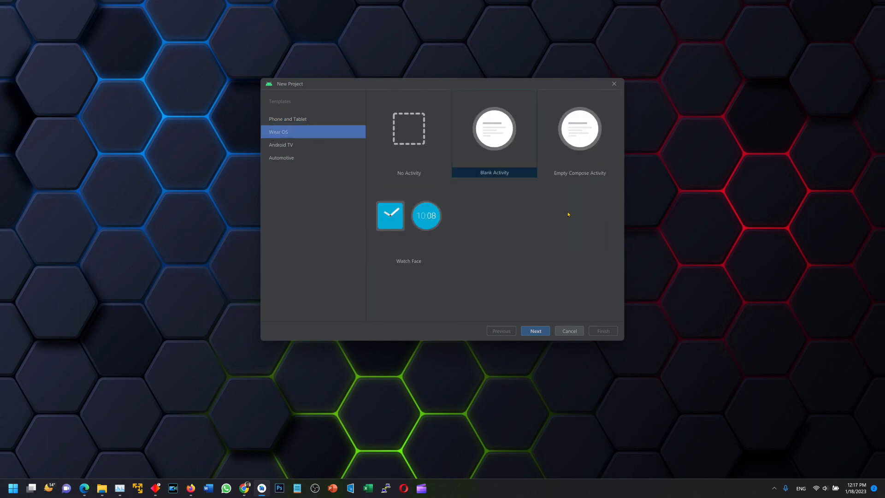
left_click(292, 146)
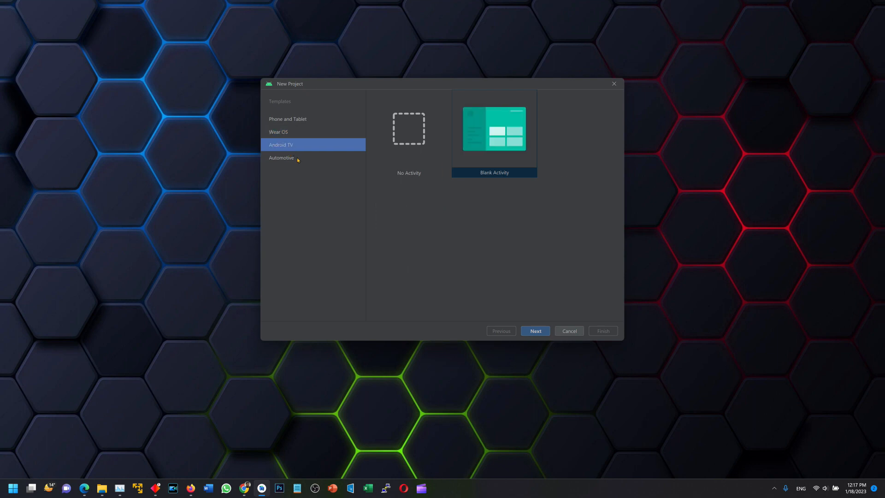
left_click(297, 160)
left_click(297, 121)
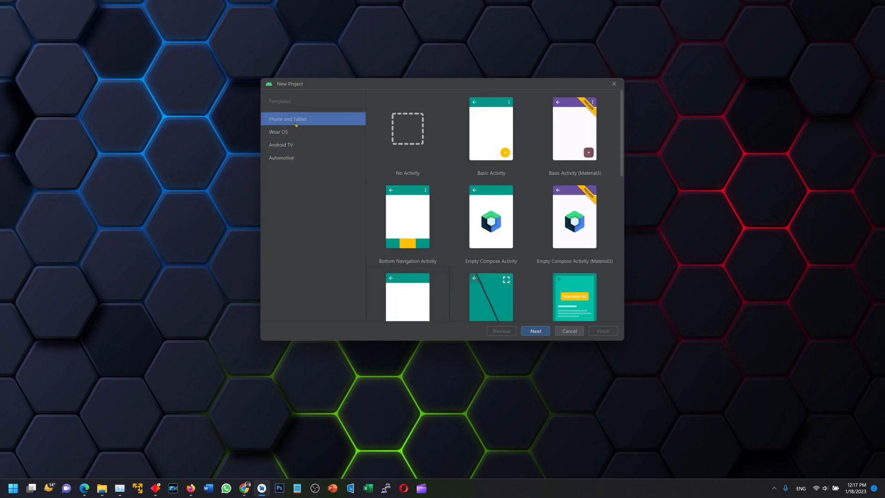
scroll(450, 234, "down", 5)
double_click(407, 235)
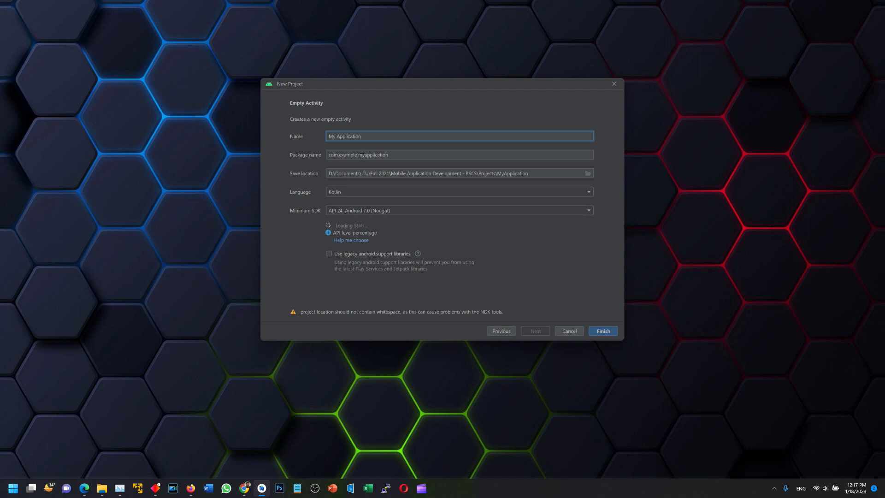
Step: Review the minimum SDK choices, keep API 24: Android 7.0 (Nougat), and set the project language to Java
left_click_drag(363, 137, 291, 131)
left_click(589, 212)
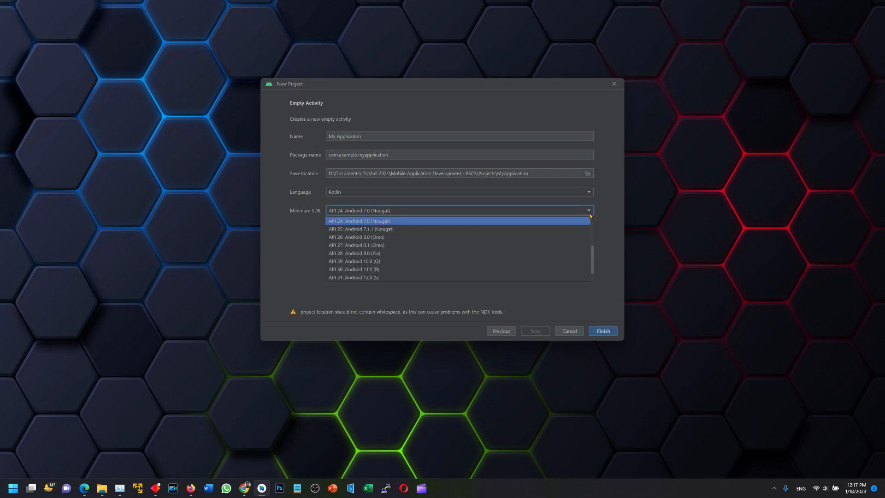
scroll(592, 249, "up", 1)
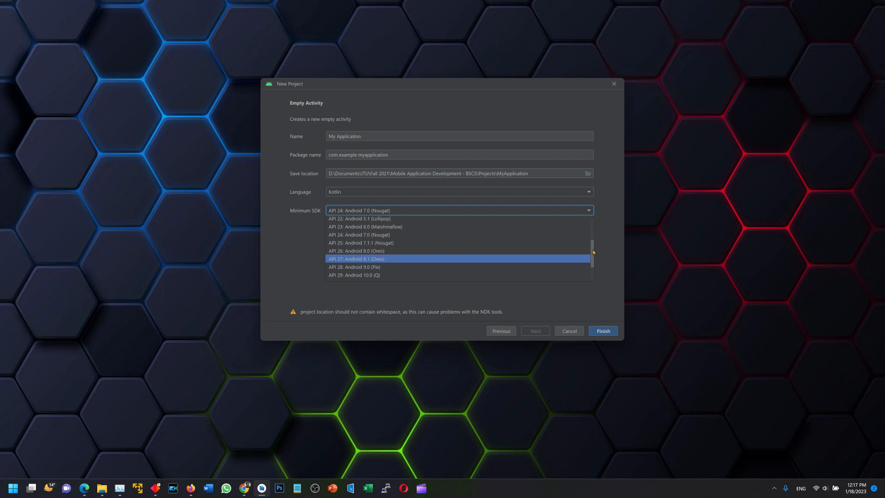
left_click(285, 256)
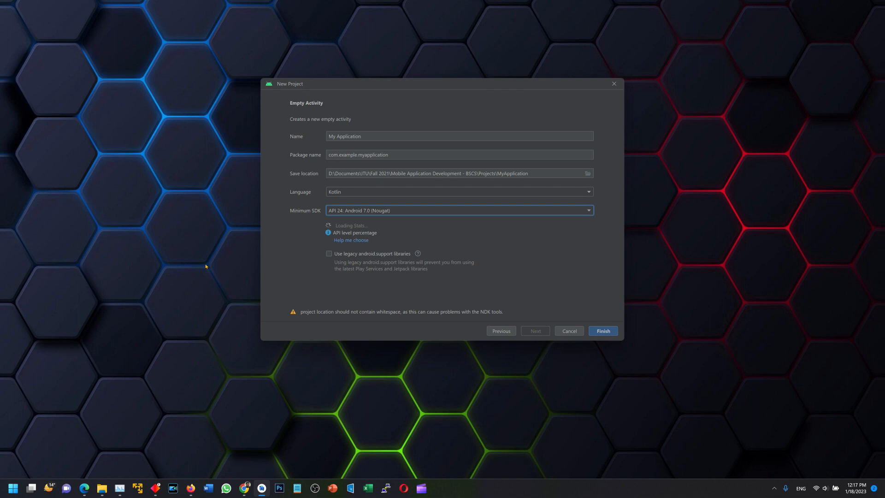
left_click(358, 192)
left_click(346, 202)
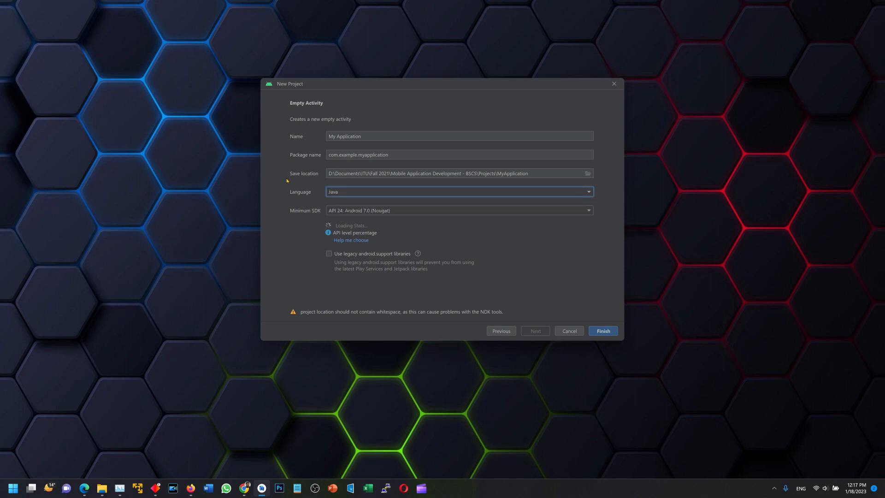
Step: Create the project, let Android SDK Platform 33 install, and finish the project wizard
left_click(600, 332)
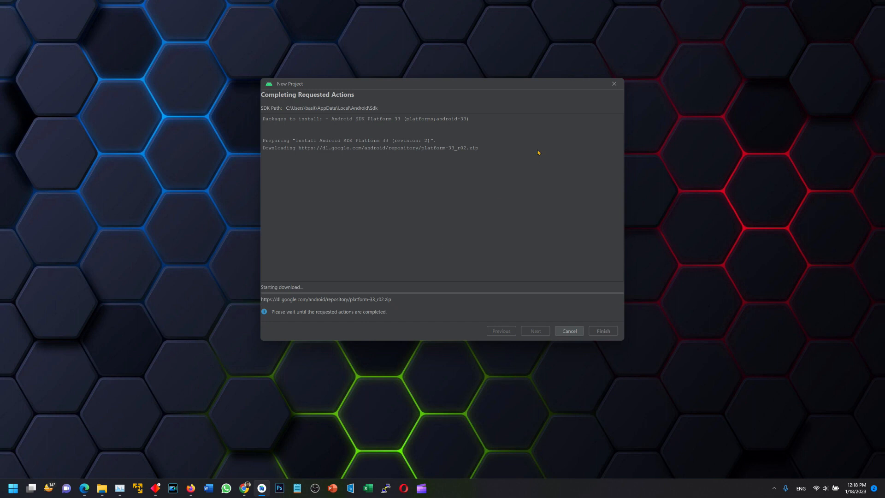
left_click_drag(420, 87, 435, 104)
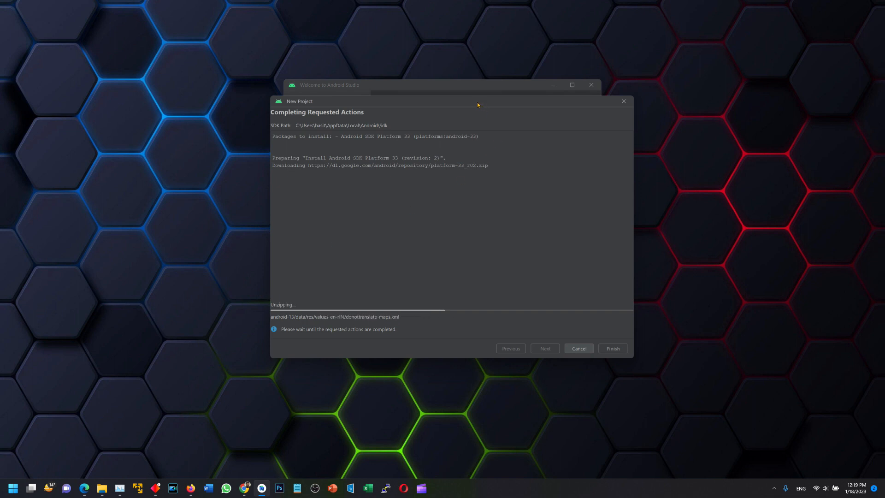
left_click_drag(474, 103, 462, 100)
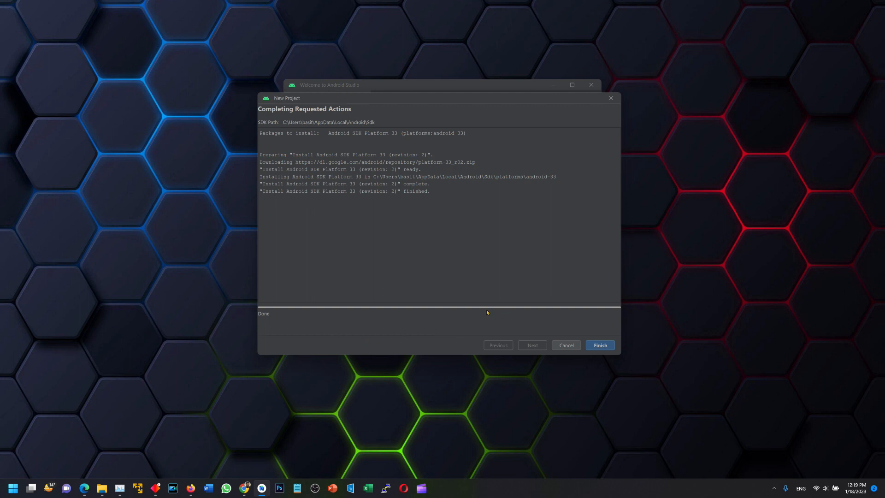
left_click(597, 346)
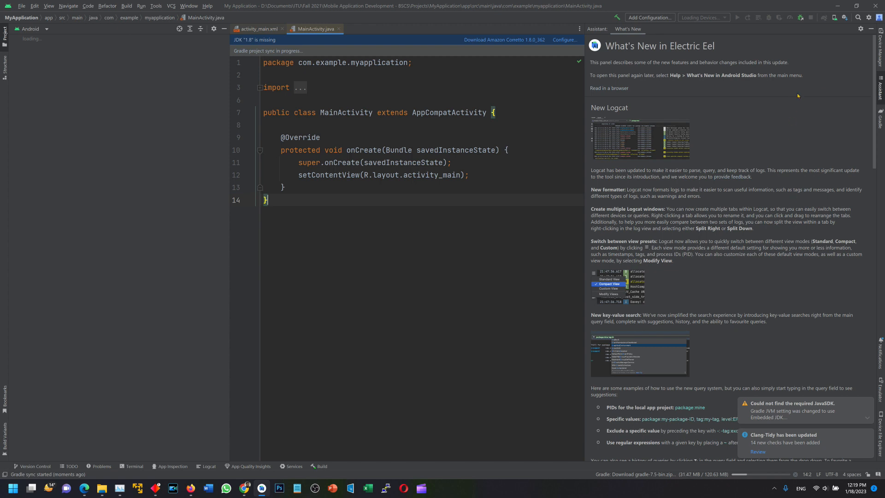
Step: Start creating a new virtual device in the Device Manager and dismiss the adb.exe application error
left_click(834, 18)
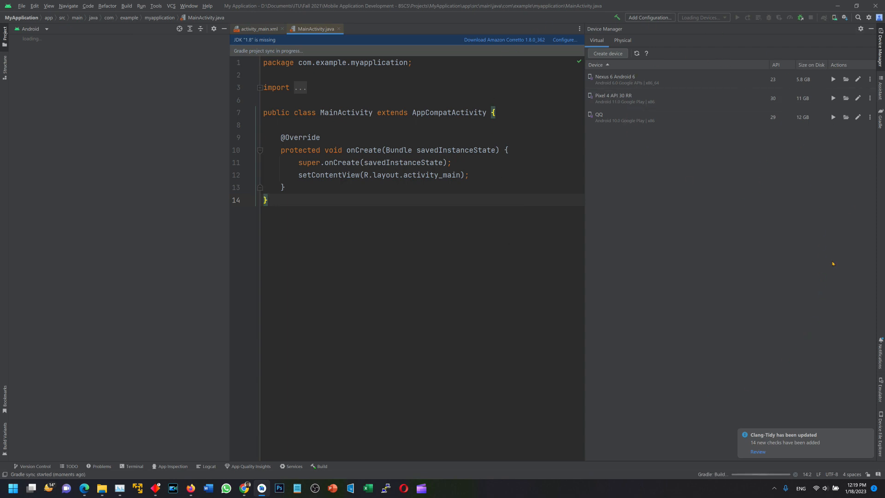
left_click(605, 54)
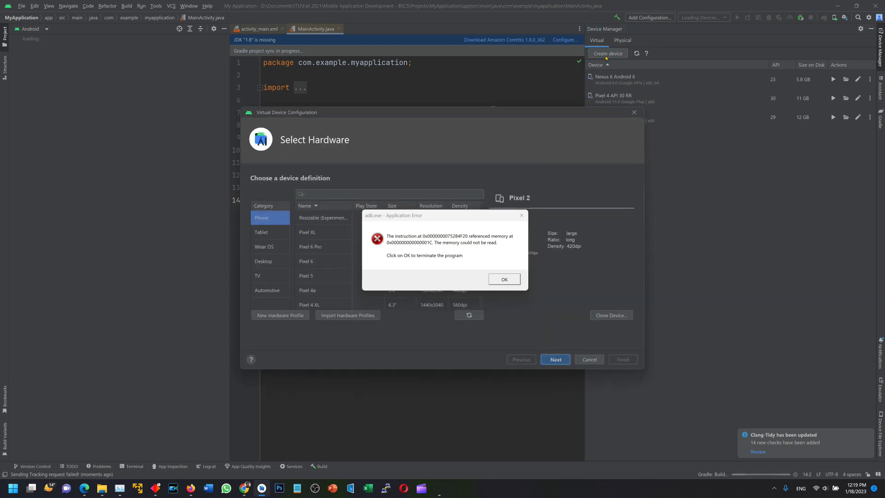
left_click(510, 279)
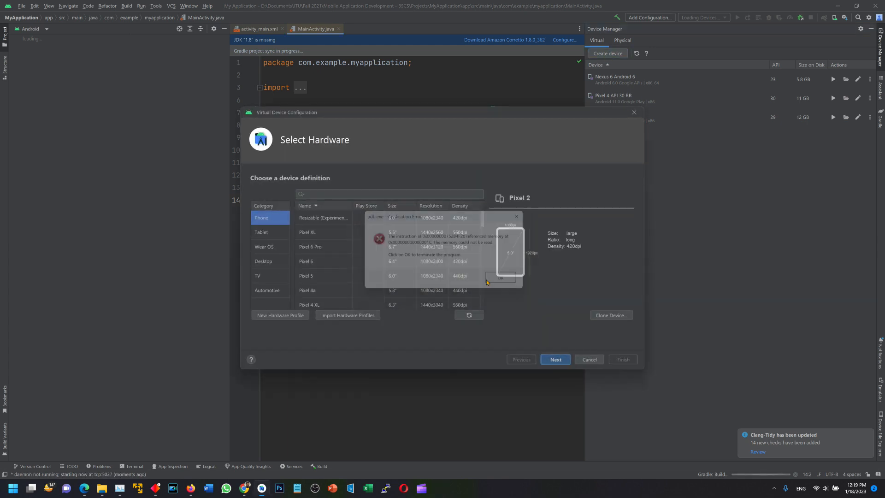
Step: Browse the Tablet, Wear OS and TV hardware categories, and choose the Pixel 6 phone as the device definition
left_click(267, 233)
left_click(268, 246)
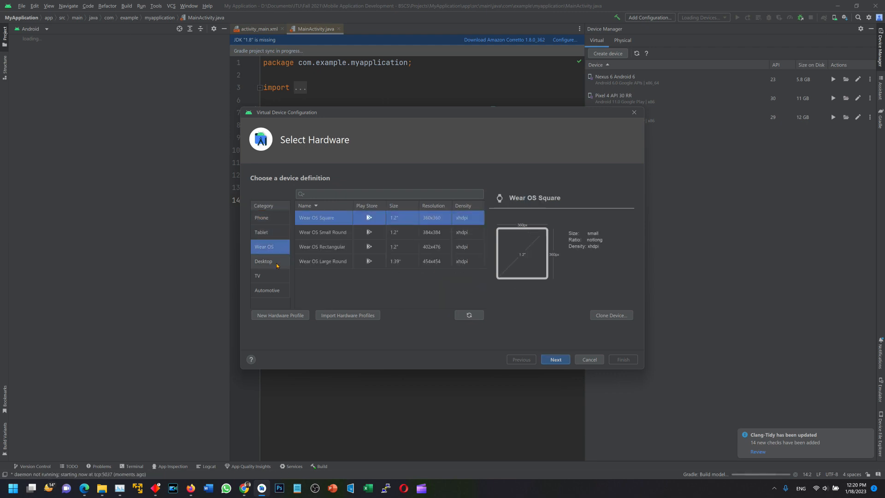
left_click(268, 276)
left_click(271, 222)
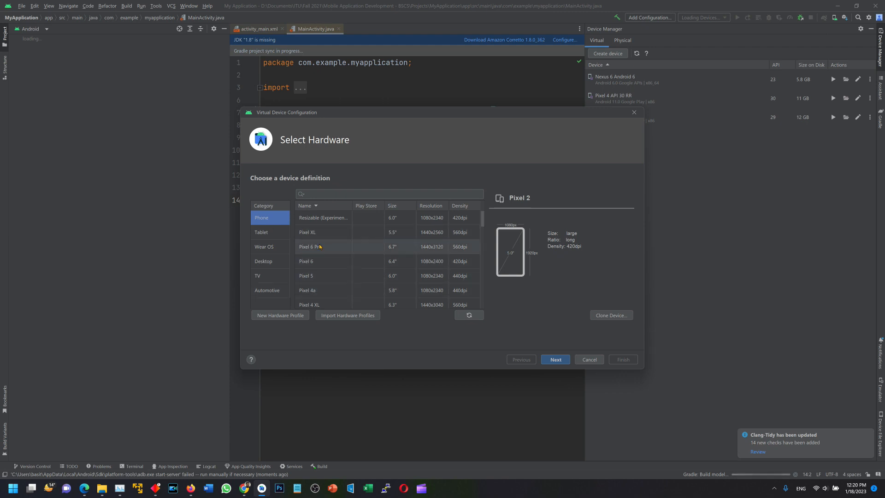
left_click(331, 263)
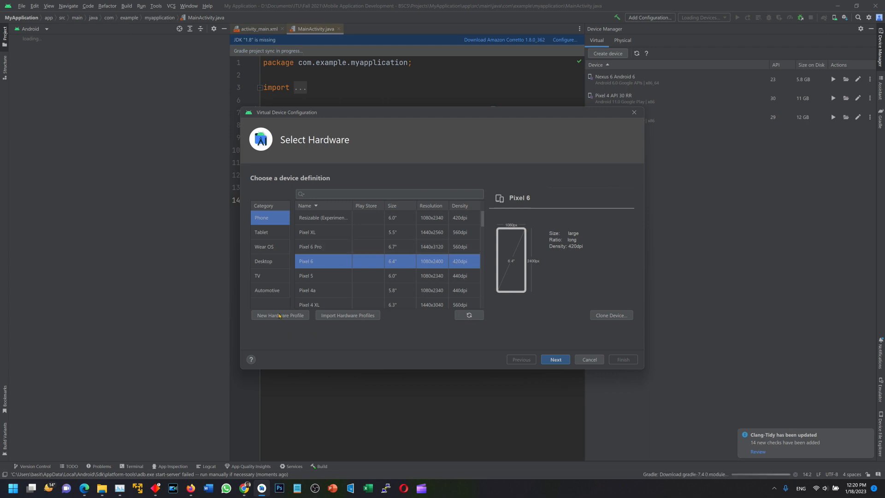
left_click(549, 358)
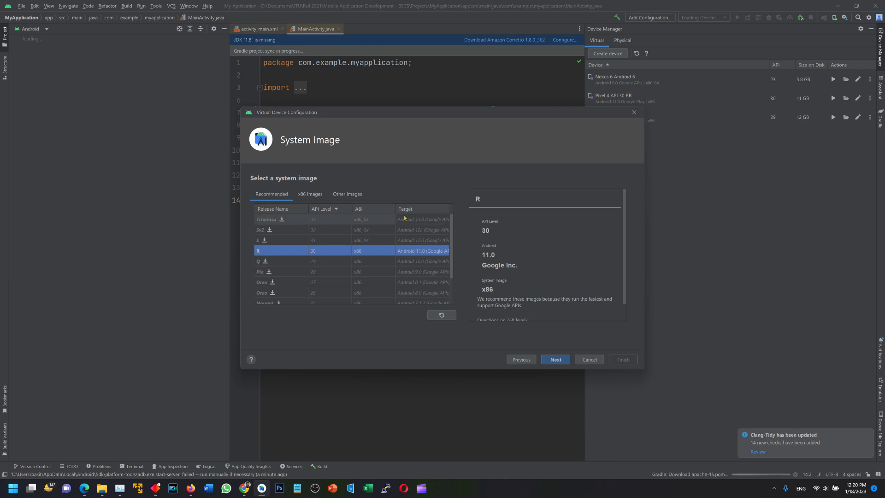
Step: Download and install the Tiramisu system image (API 33, x86_64, Android 13.0) for the virtual device
left_click(423, 219)
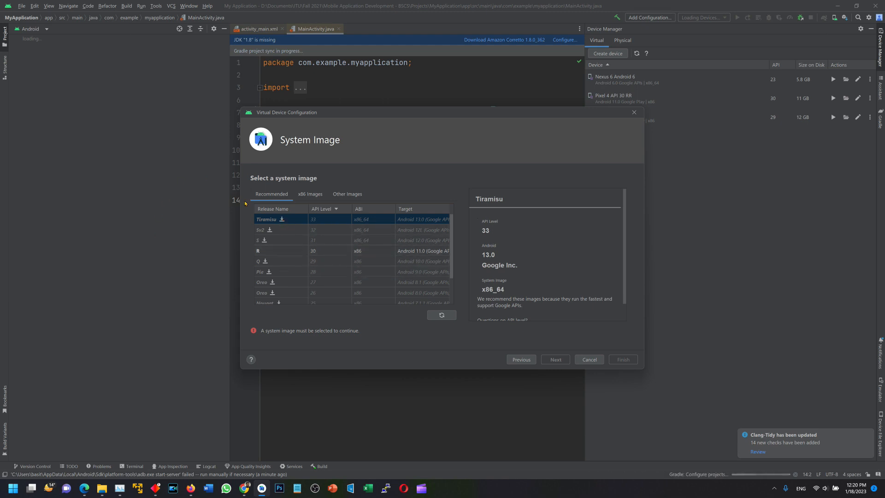
left_click(281, 219)
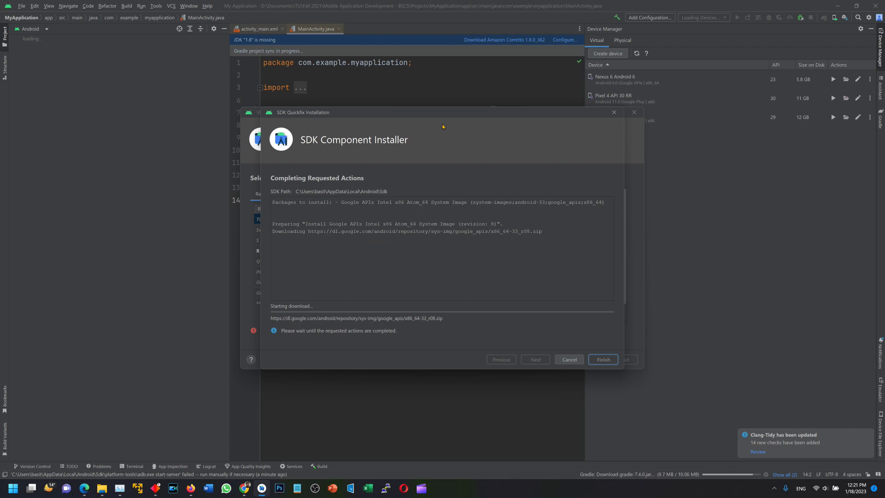
left_click_drag(341, 122, 476, 119)
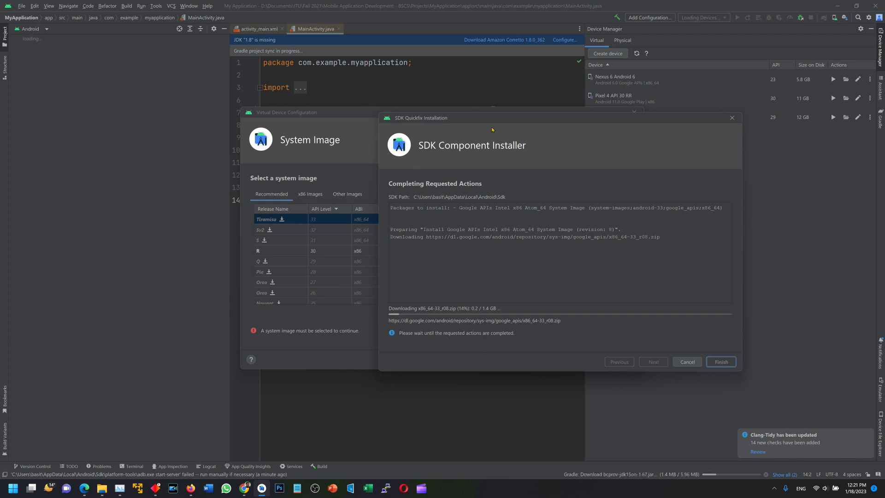
left_click_drag(492, 129, 501, 138)
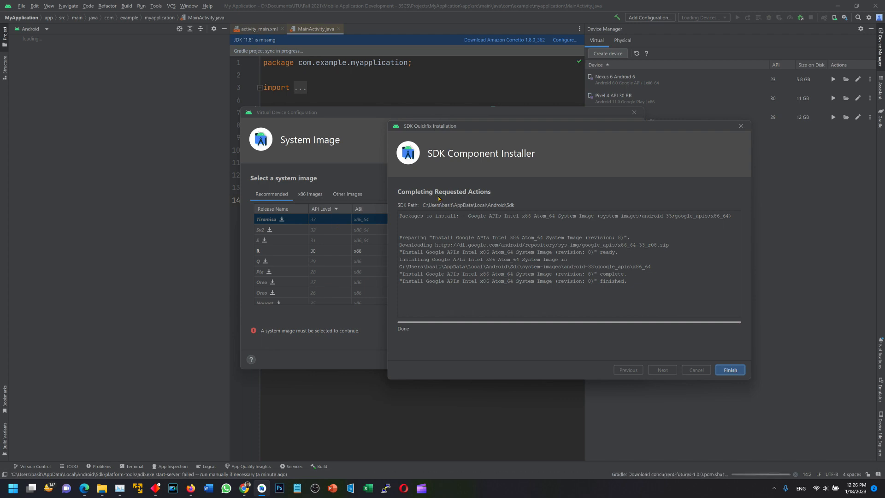
left_click(729, 369)
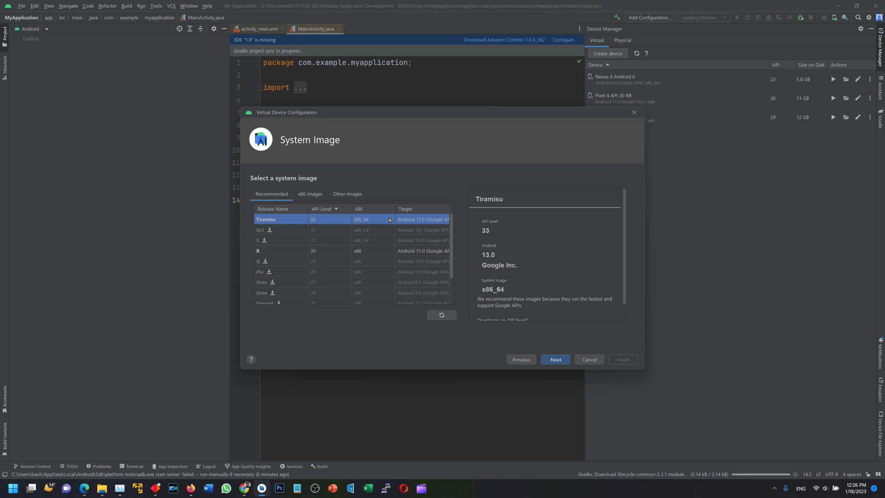
Step: Accept the Tiramisu system image and create the virtual device with the name Pixel 6 API 33 in portrait orientation
scroll(562, 286, "down", 1)
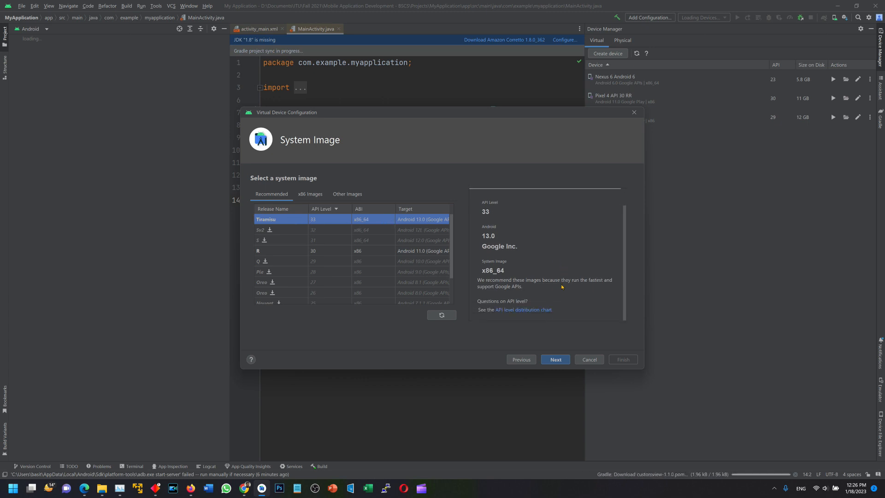
scroll(561, 287, "up", 1)
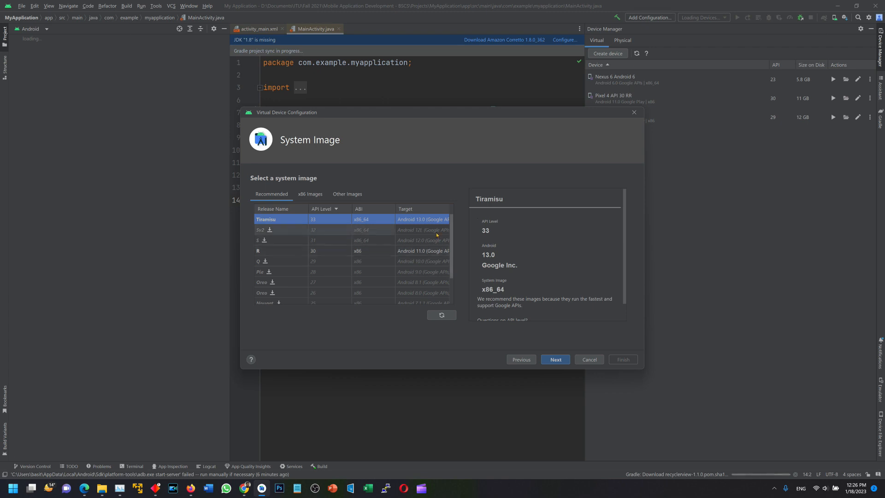
left_click(556, 359)
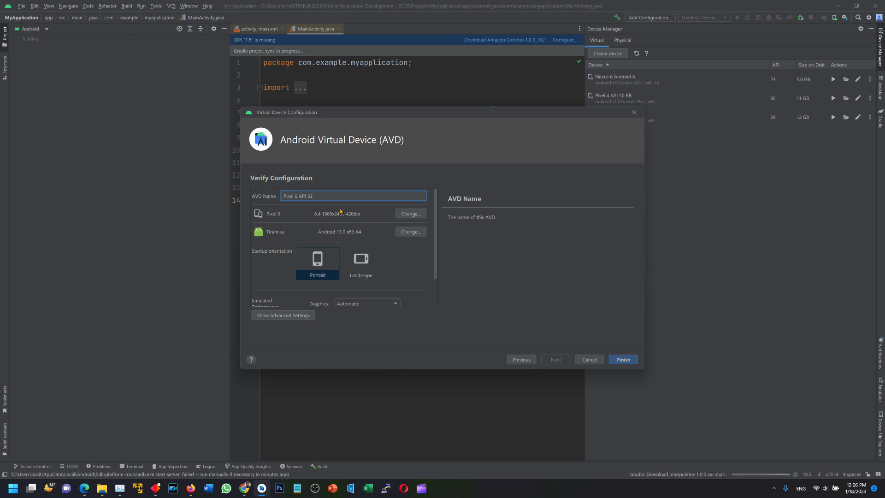
left_click_drag(330, 196, 156, 195)
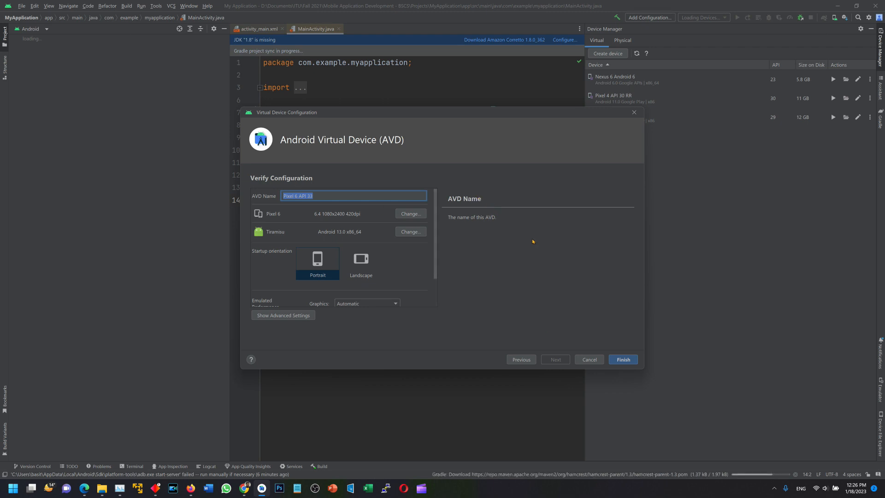
left_click(622, 359)
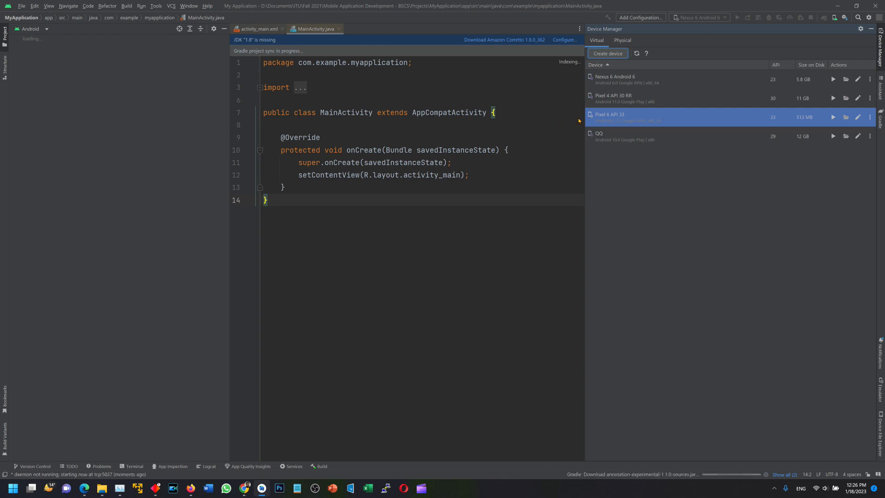
Step: Launch the Pixel 6 API 33 virtual device, make the emulator area taller, and dismiss the adb warning
left_click(833, 118)
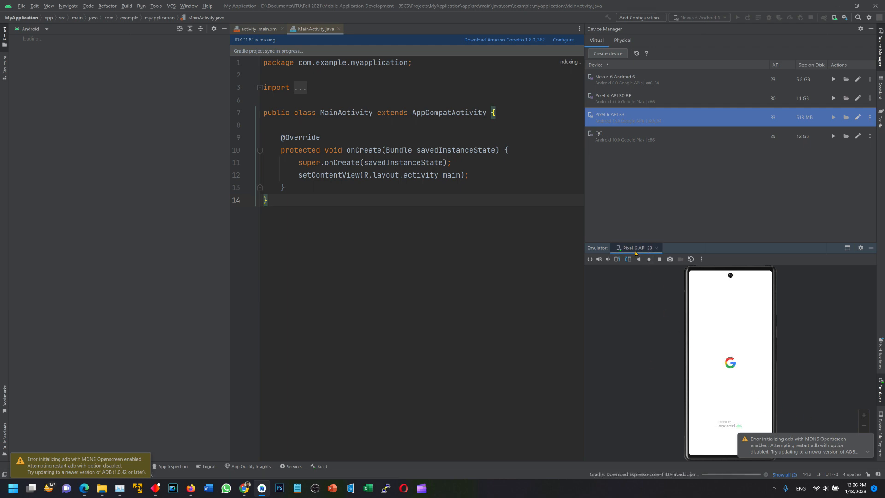
left_click_drag(607, 242, 607, 178)
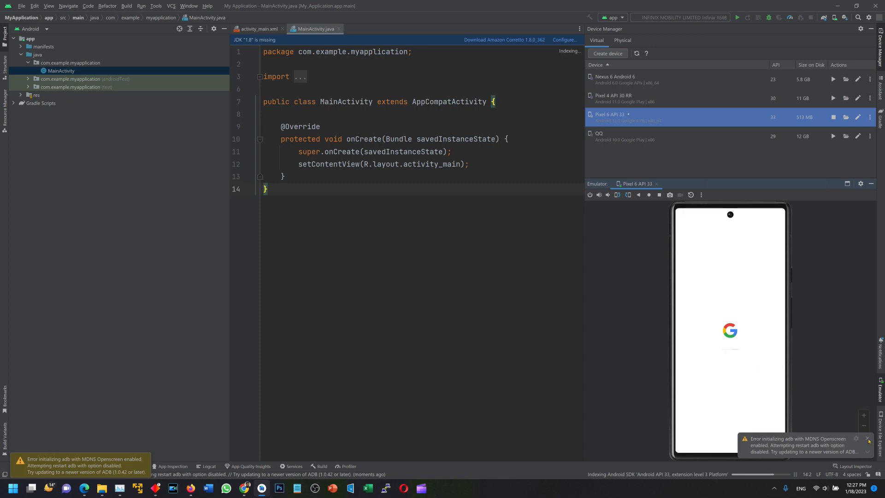
left_click(868, 440)
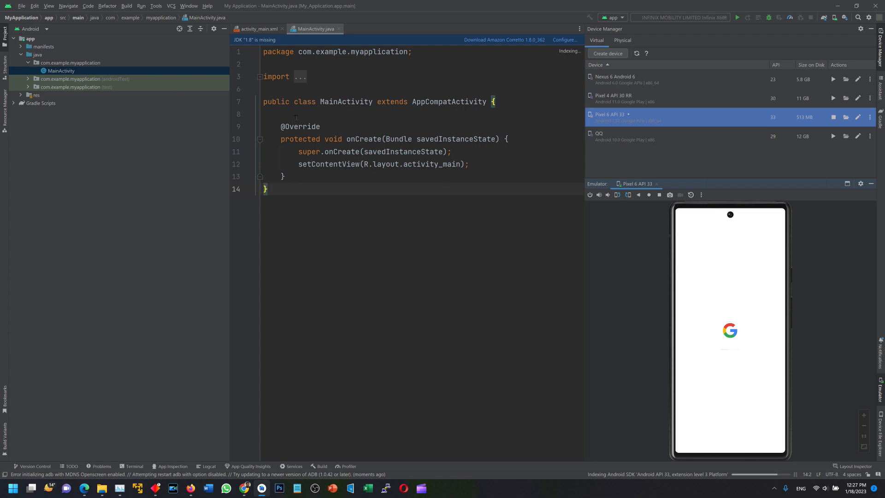
Step: Inspect the Hello World TextView in the activity_main.xml layout and return to the MainActivity.java code
left_click(261, 29)
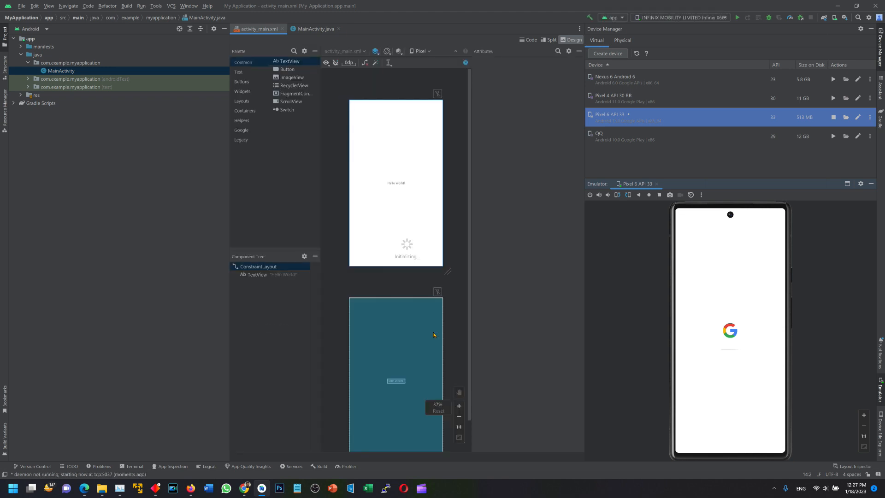
left_click(399, 184)
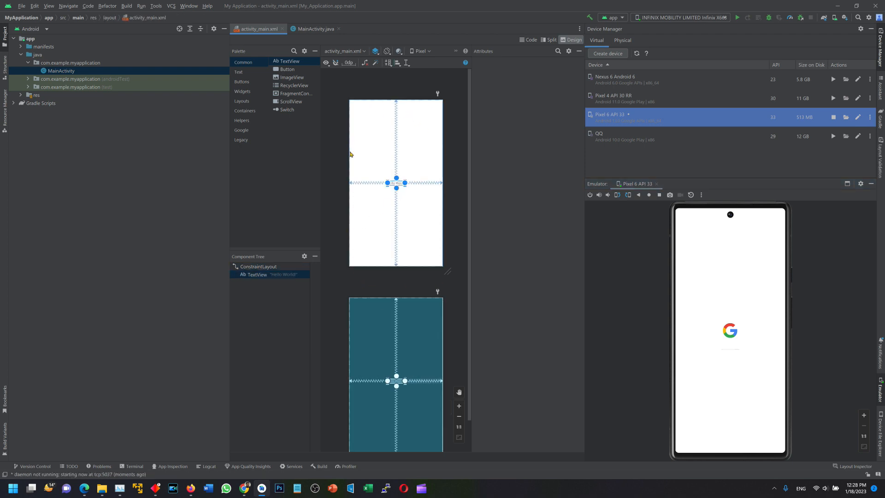
left_click(315, 29)
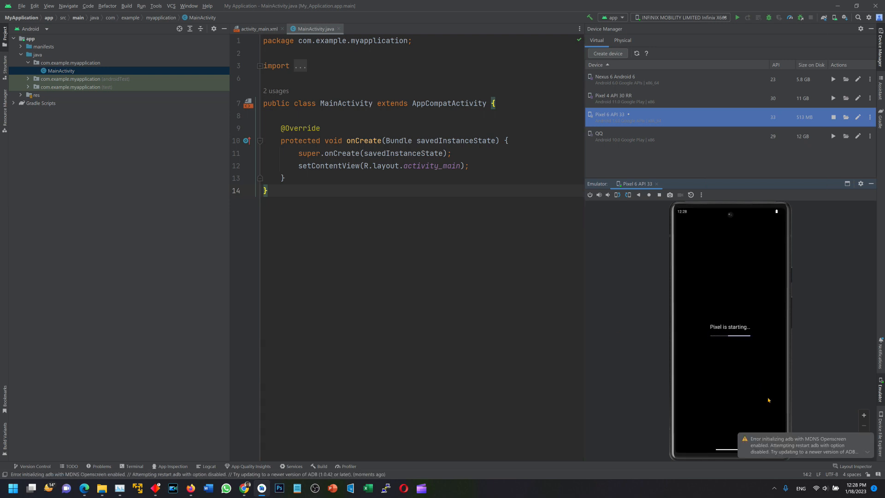
Step: Dismiss the repeated adb warning, view the emulator's app drawer, and return to its home screen
left_click(868, 439)
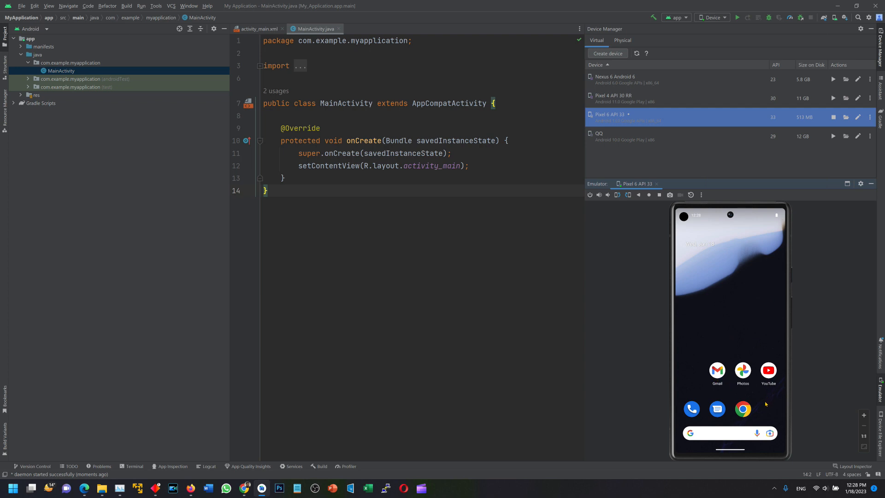
left_click_drag(737, 352, 731, 343)
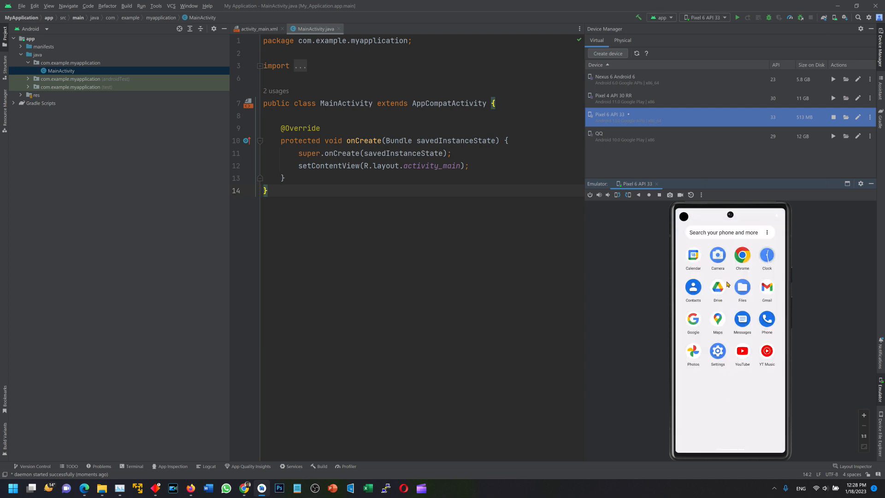
left_click_drag(759, 456, 760, 378)
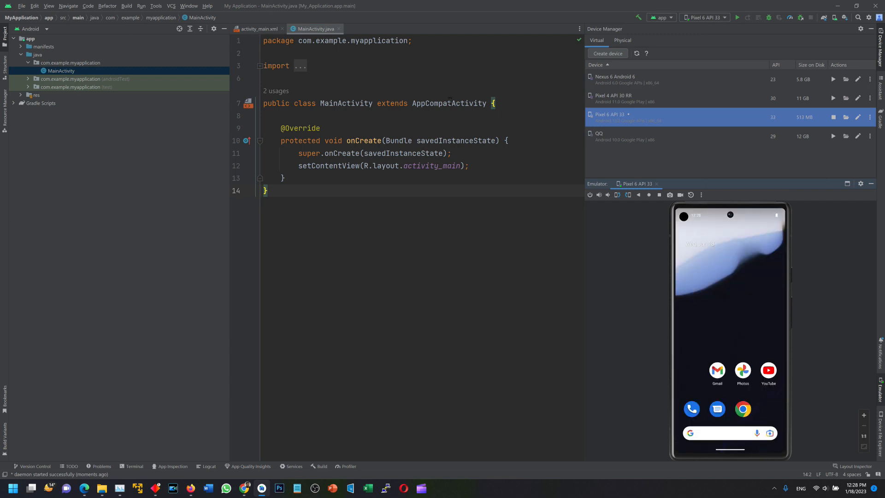
left_click(355, 114)
left_click_drag(357, 66, 476, 227)
left_click(389, 250)
Step: Check the available target devices, run the app on the Pixel 6 API 33 emulator, and make the Run output area shorter
left_click(702, 18)
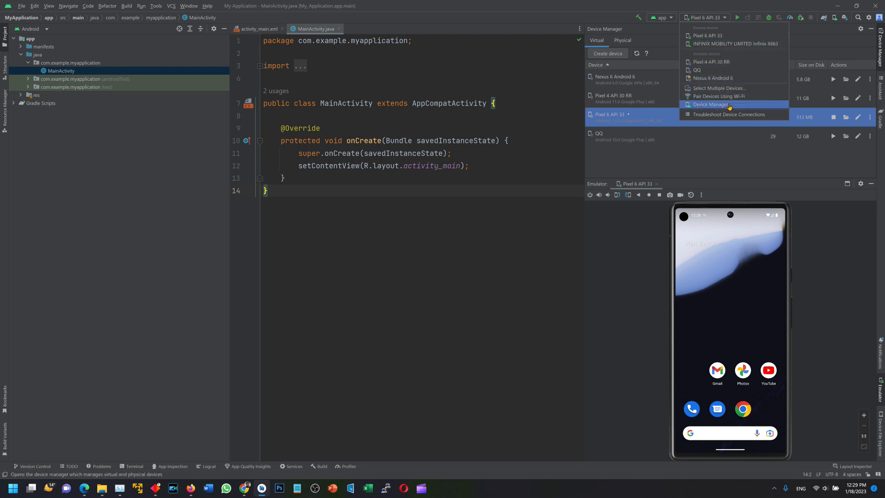
left_click(715, 20)
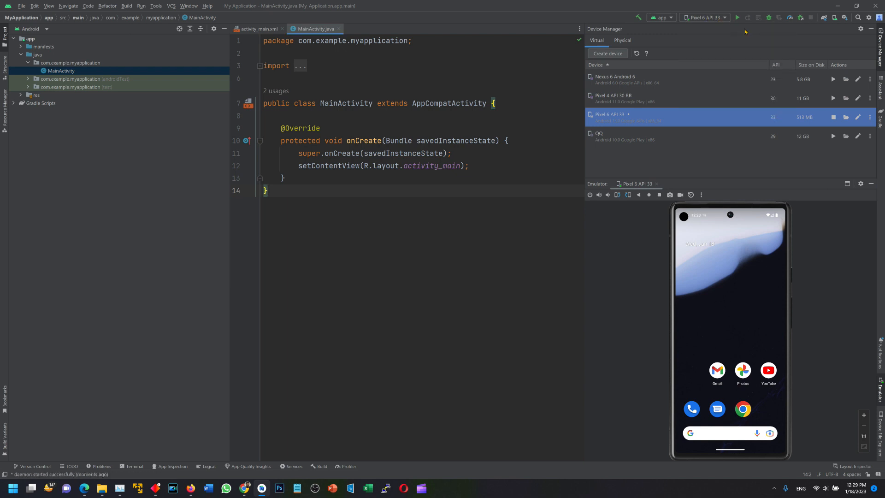
left_click(738, 18)
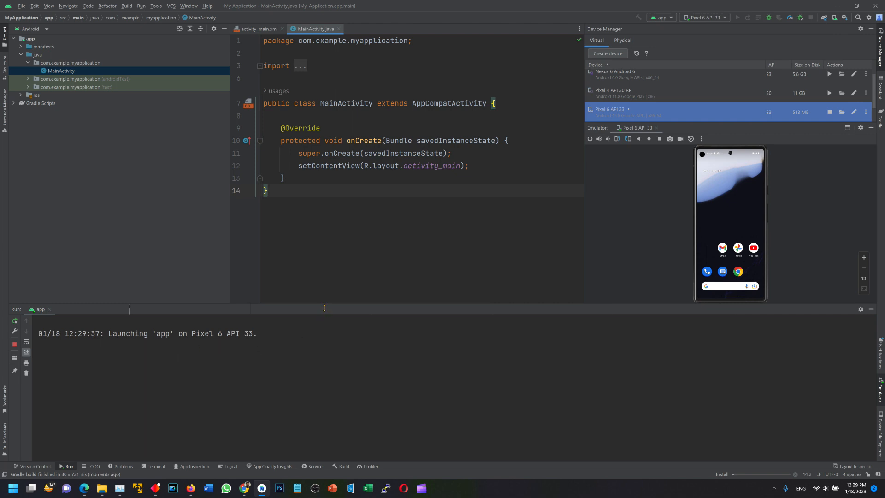
left_click_drag(324, 313, 336, 388)
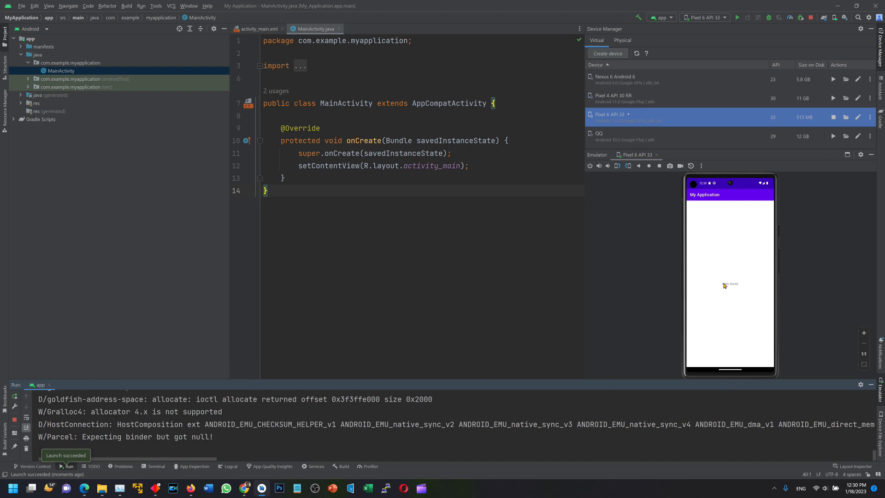
Step: Highlight the whole MainActivity class in MainActivity.java and stop the app running on the emulator
left_click_drag(452, 179, 268, 99)
left_click(470, 258)
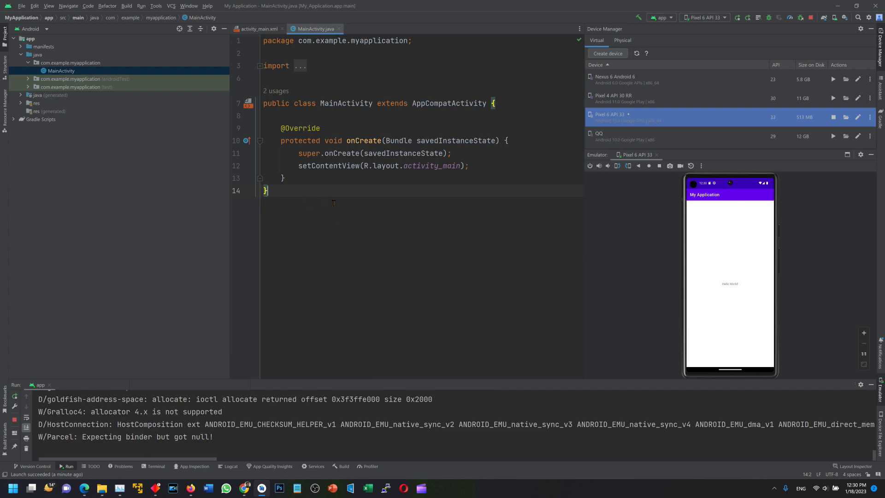
left_click_drag(312, 196, 264, 102)
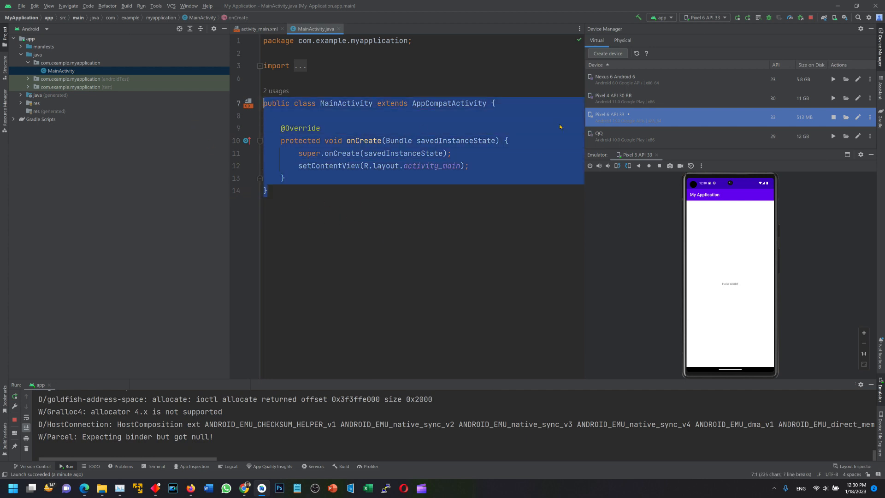
left_click(812, 20)
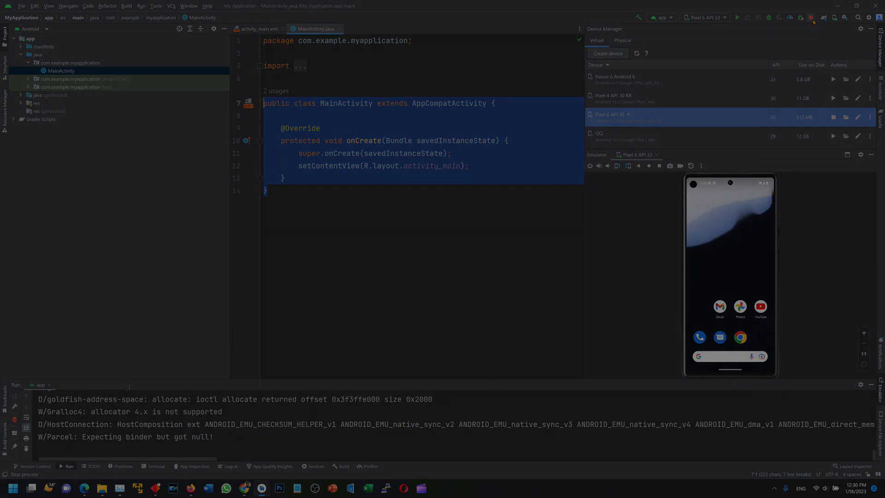